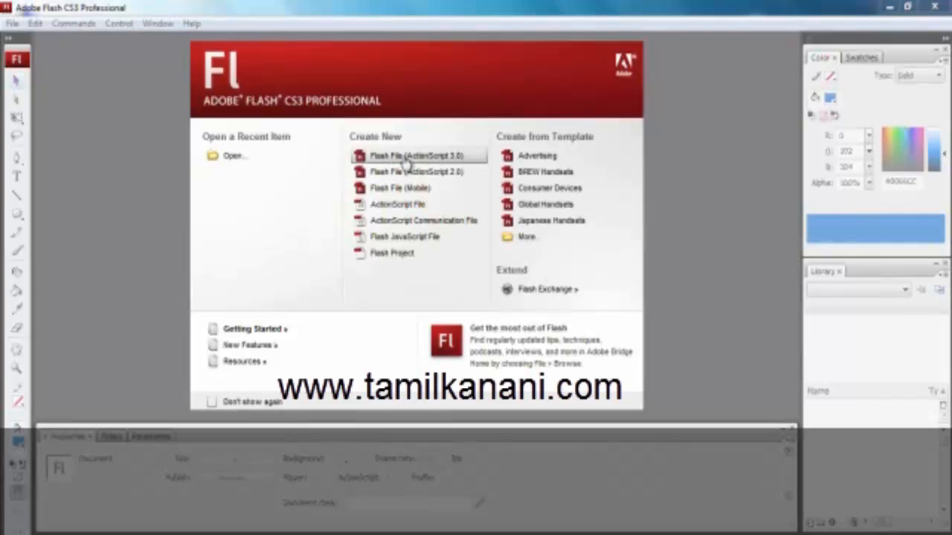
# Create a new Flash File (ActionScript 3.0) document.
pyautogui.click(457, 164)
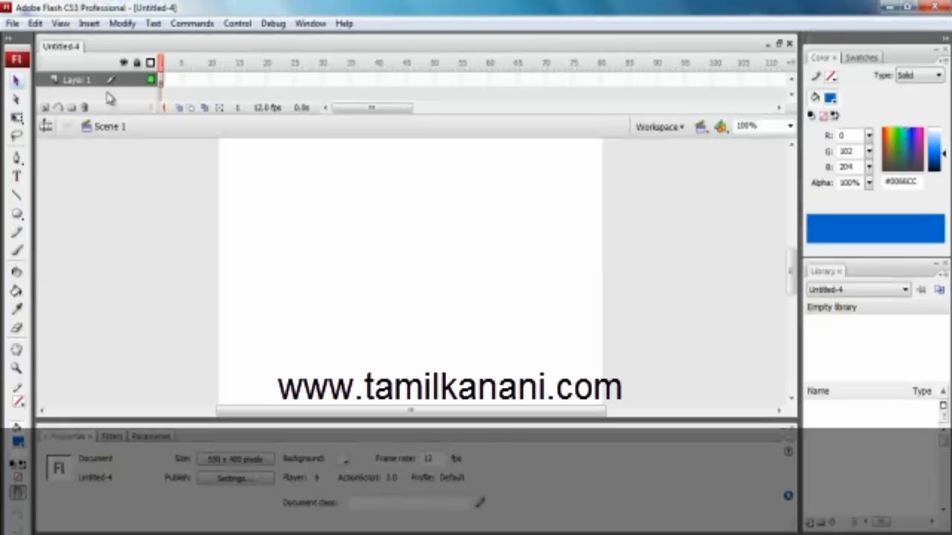
# Examine the timeline frames of Layer 1 and compare the color mixer with the color swatches.
pyautogui.click(168, 82)
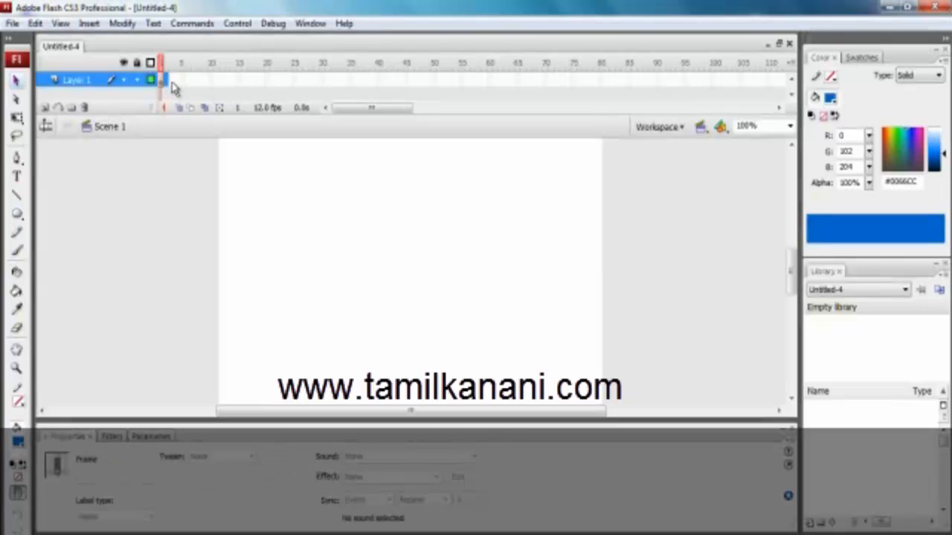
pyautogui.click(199, 81)
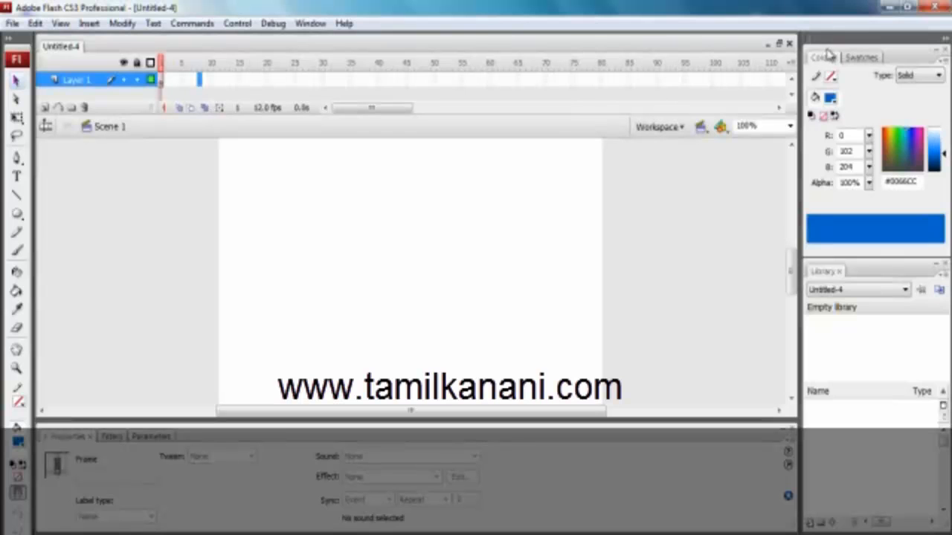
pyautogui.click(859, 60)
pyautogui.click(823, 58)
pyautogui.click(857, 58)
pyautogui.click(829, 61)
pyautogui.click(859, 61)
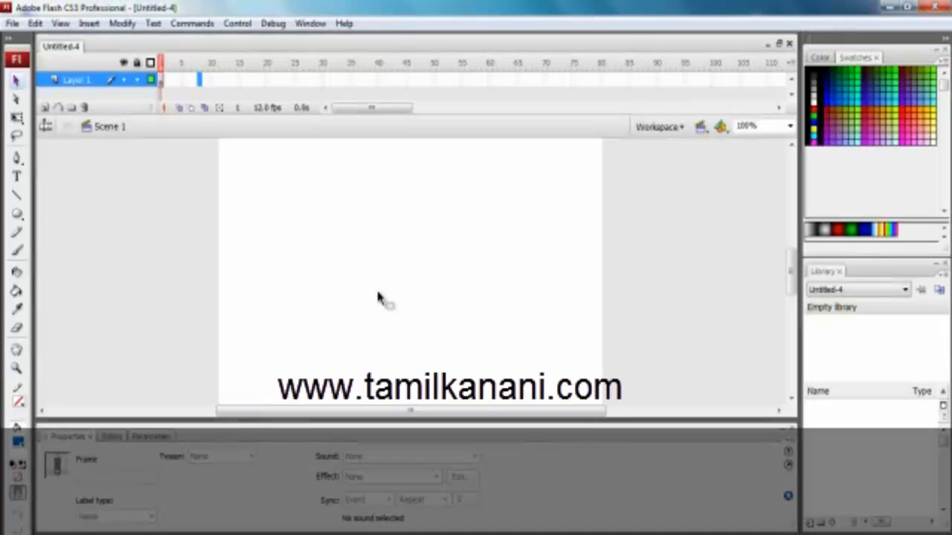
pyautogui.click(402, 261)
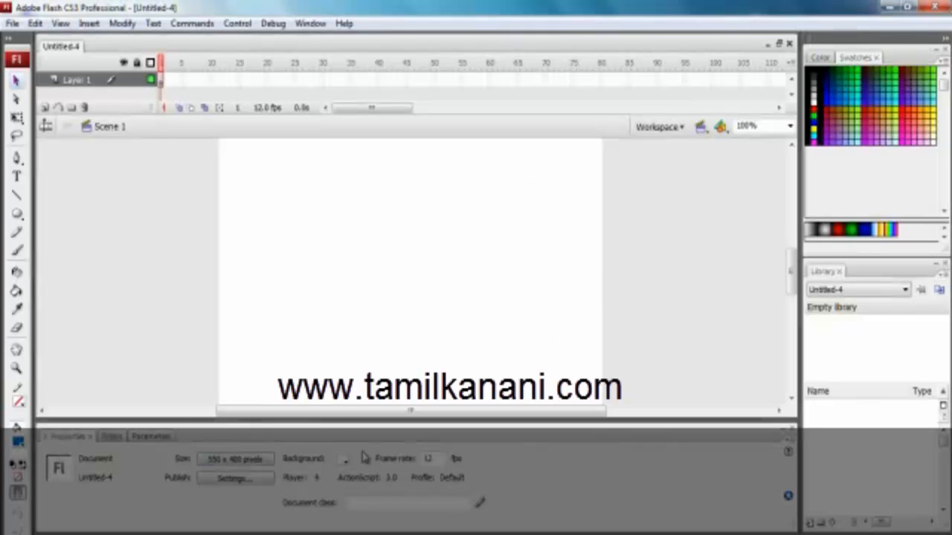
# Set the document dimensions to 300 px wide and 200 px high.
pyautogui.click(272, 461)
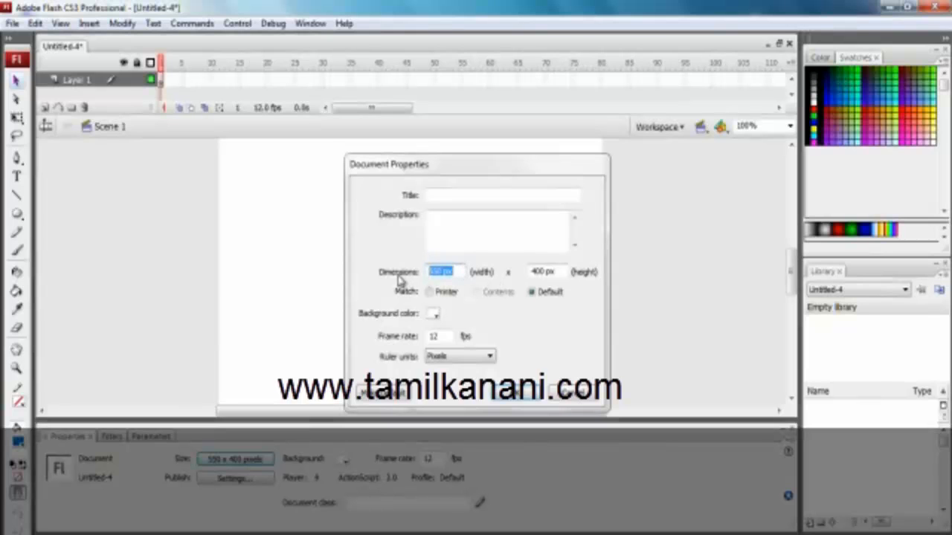
pyautogui.write('300')
pyautogui.press('Tab')
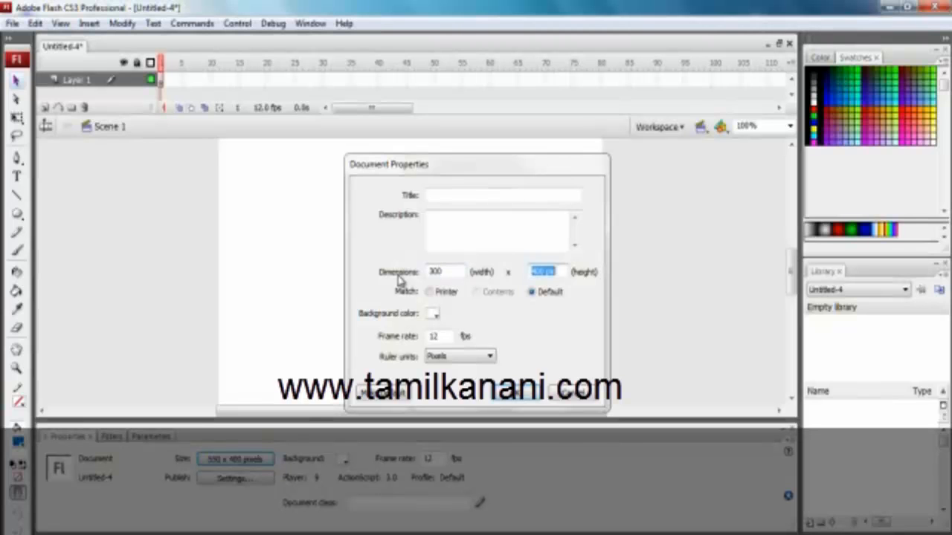
pyautogui.write('200')
pyautogui.press('Return')
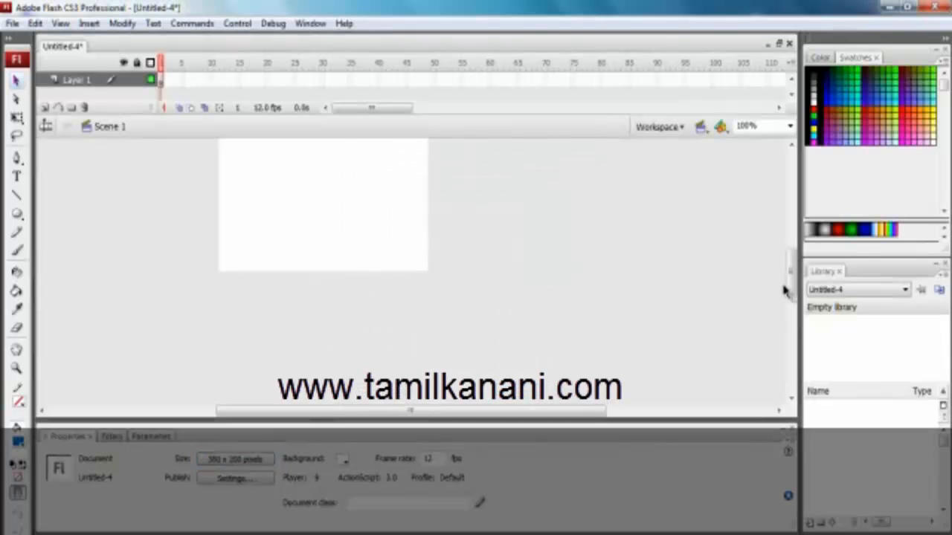
pyautogui.moveTo(792, 261); pyautogui.dragTo(789, 246)
pyautogui.moveTo(367, 411); pyautogui.dragTo(318, 411)
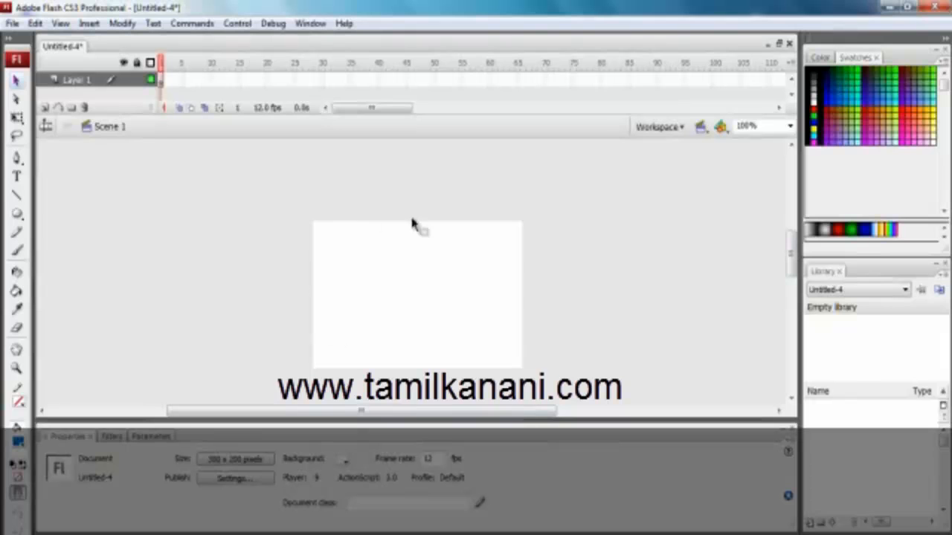
# Try magenta and then blue as the document's background color.
pyautogui.click(345, 466)
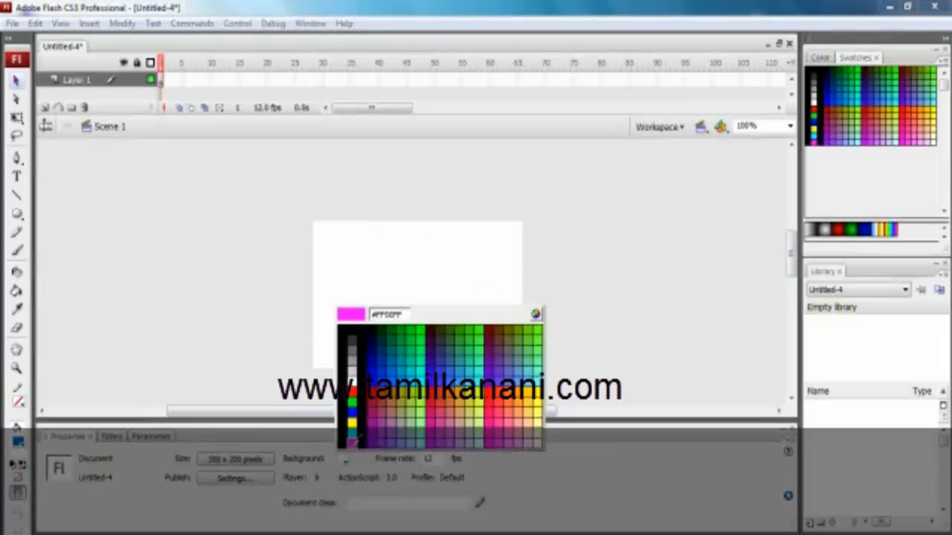
pyautogui.click(349, 450)
pyautogui.click(342, 459)
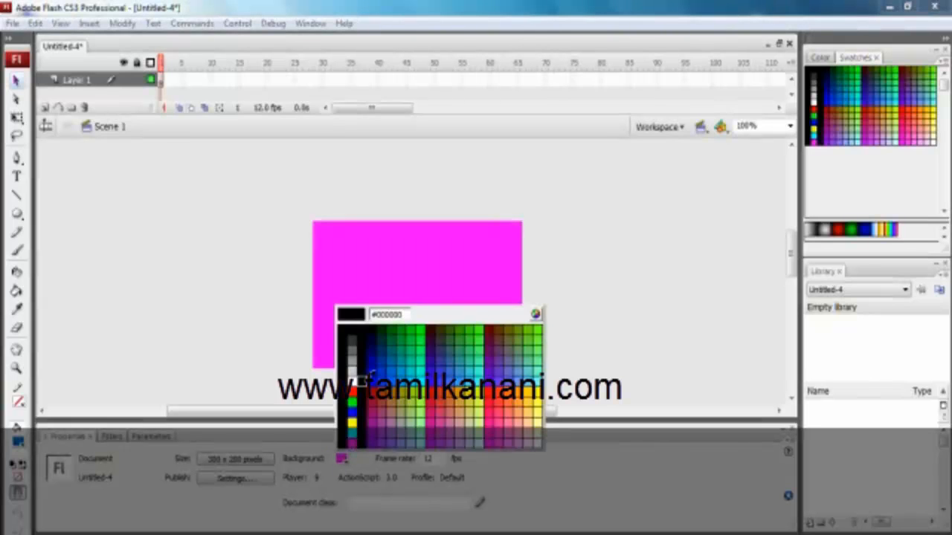
pyautogui.click(374, 368)
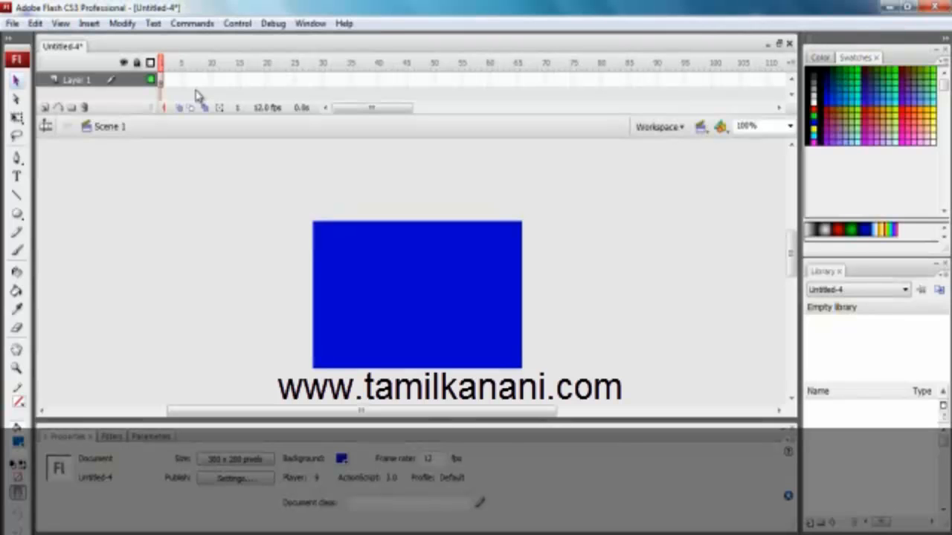
# Examine the first frame of Layer 1, the document's frame rate and its Flash publish settings.
pyautogui.click(160, 78)
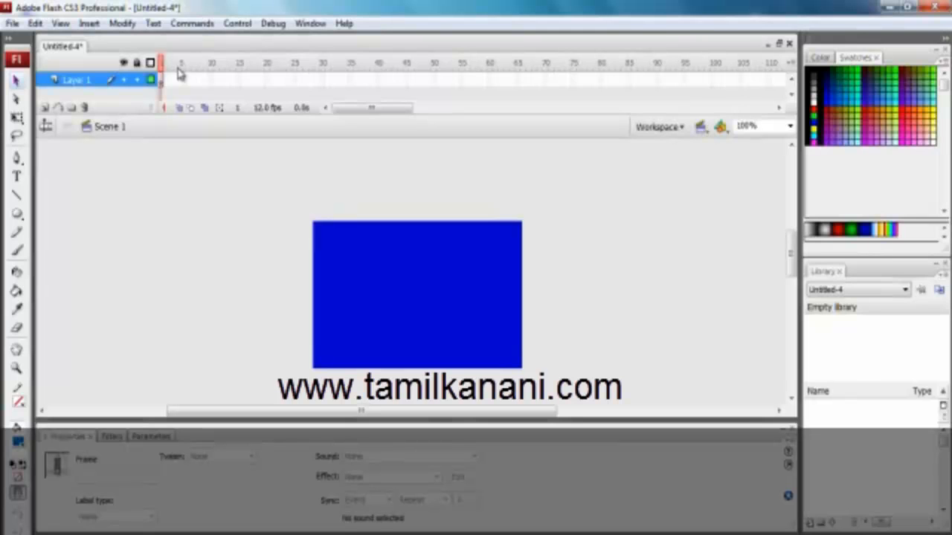
pyautogui.click(377, 337)
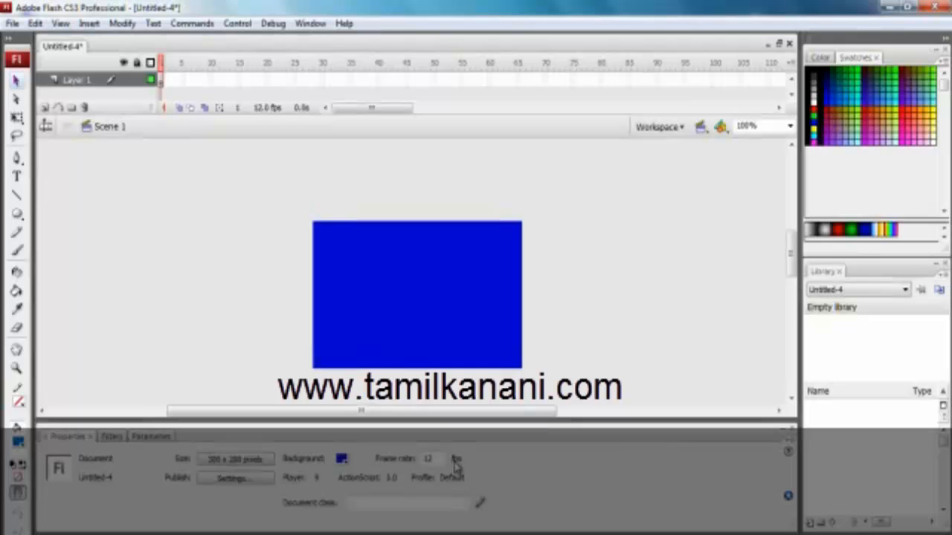
pyautogui.moveTo(440, 459); pyautogui.dragTo(421, 460)
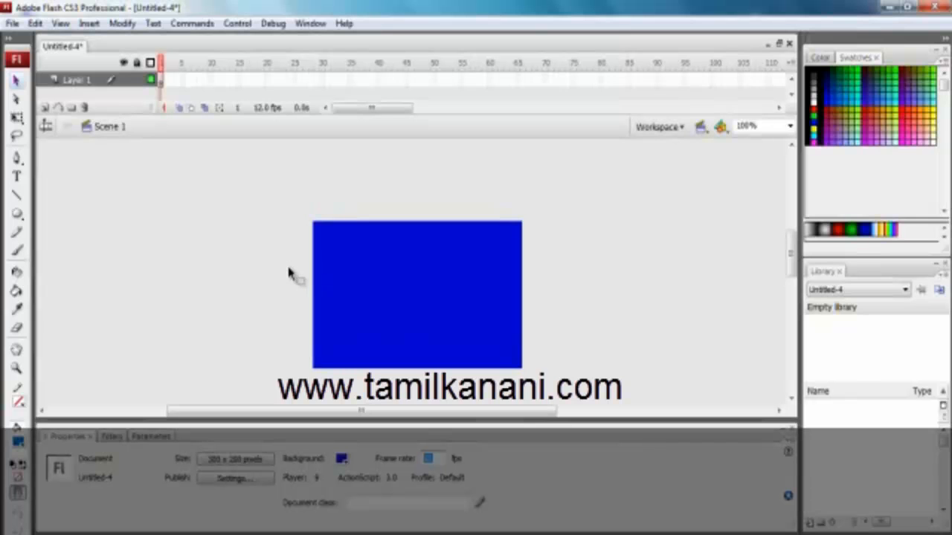
pyautogui.click(262, 480)
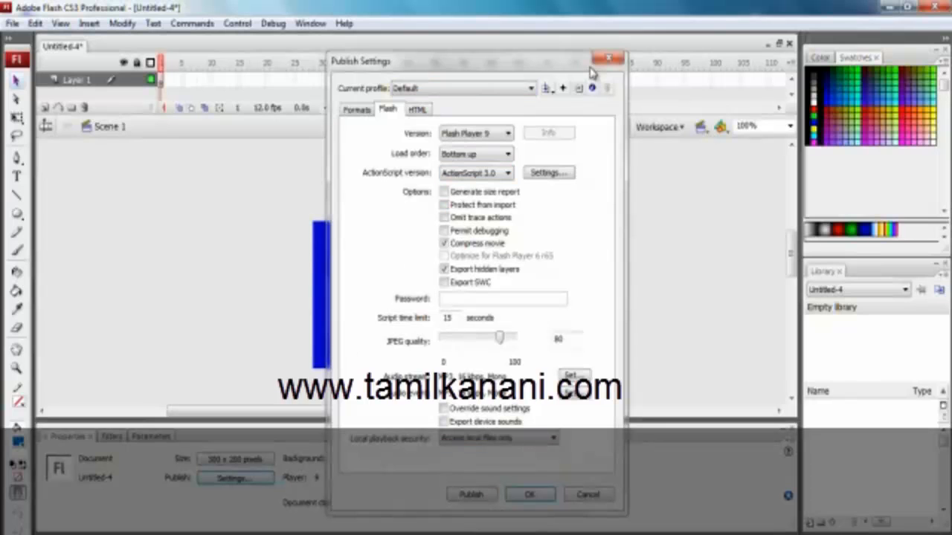
pyautogui.click(530, 495)
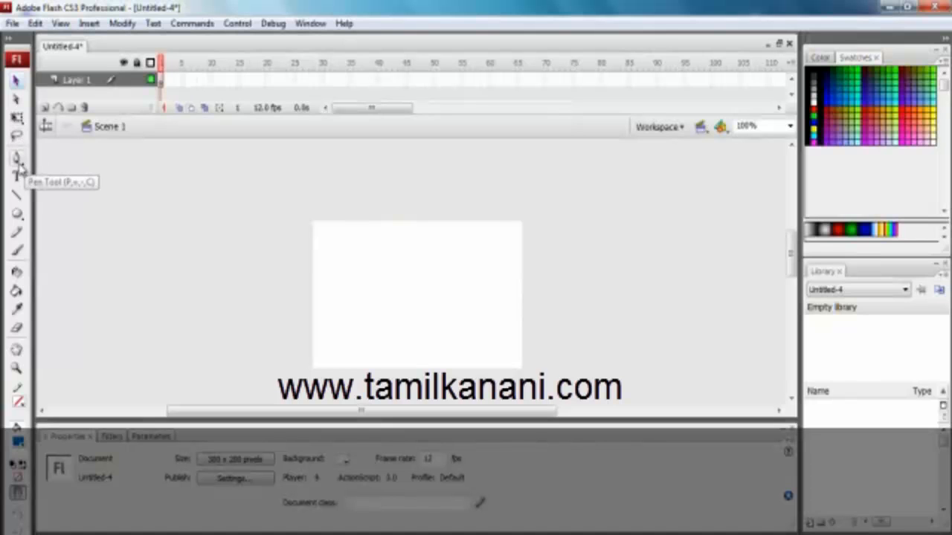
# Draw a blue circle without an outline, about 38 px in diameter, near the stage's upper-left corner with the Oval tool.
pyautogui.click(17, 214)
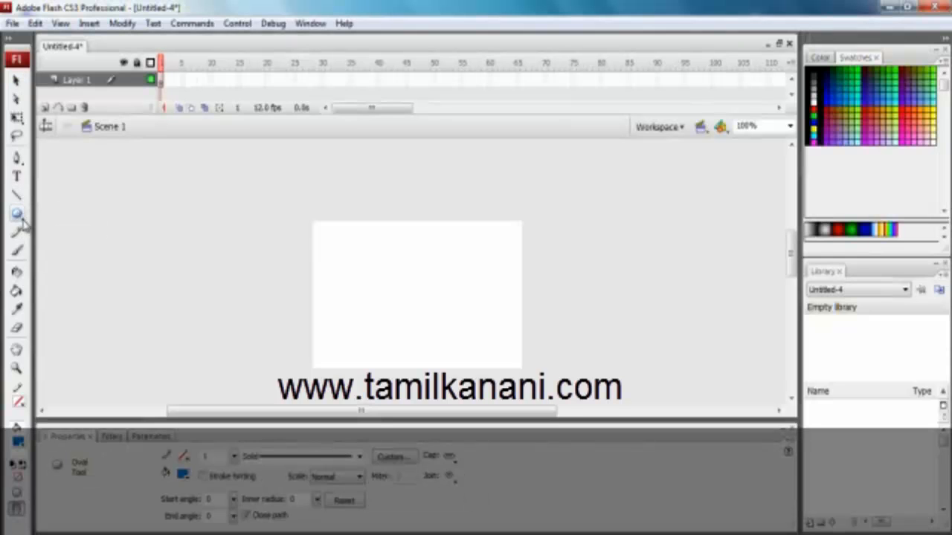
pyautogui.click(23, 218)
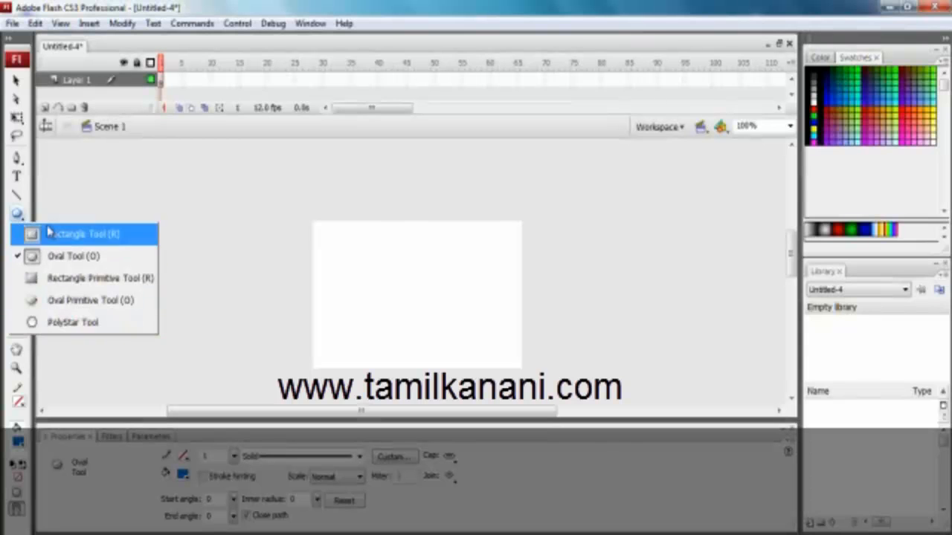
pyautogui.click(22, 220)
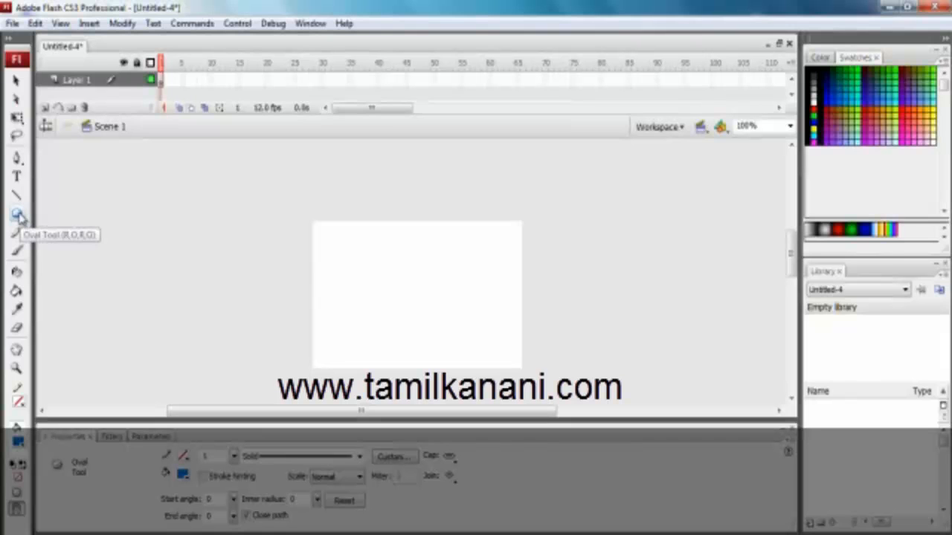
pyautogui.moveTo(322, 235); pyautogui.dragTo(349, 262)
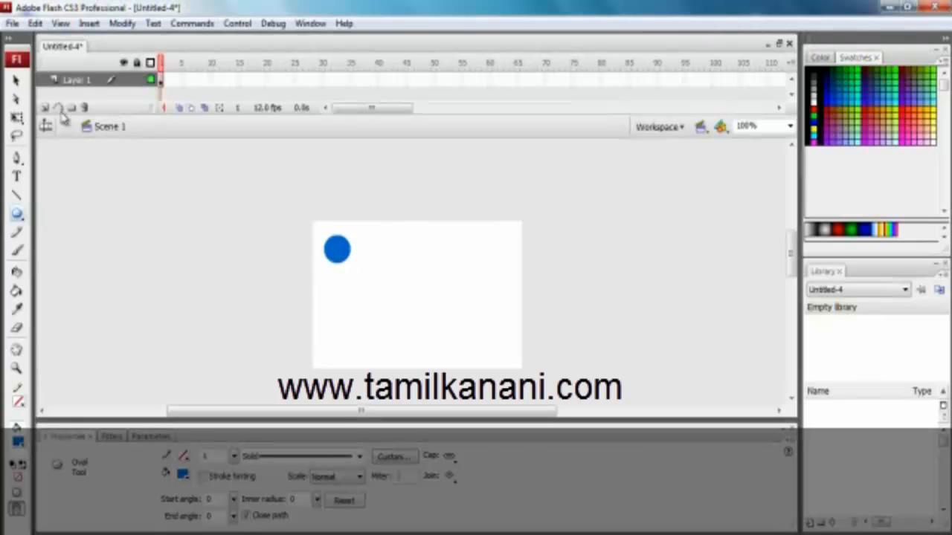
# Delete the small blue circle from the stage.
pyautogui.click(18, 80)
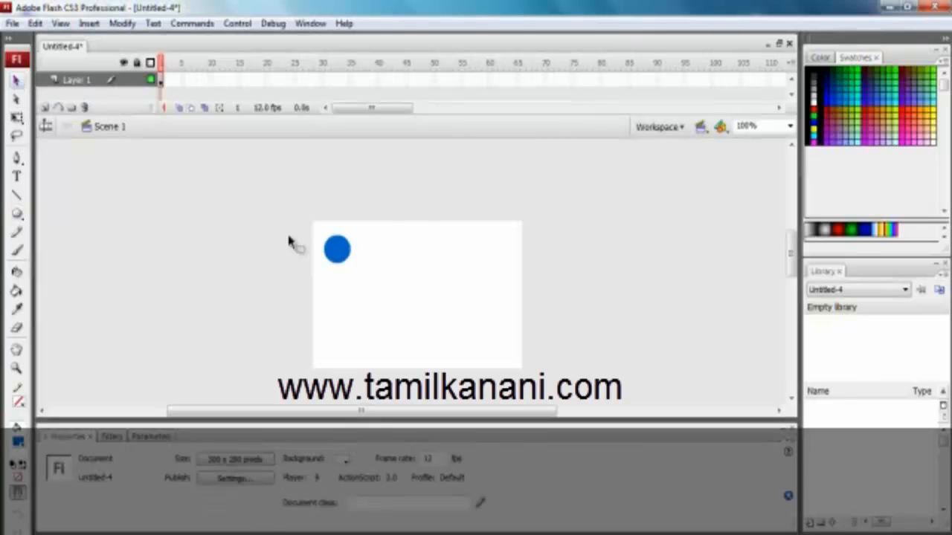
pyautogui.click(339, 254)
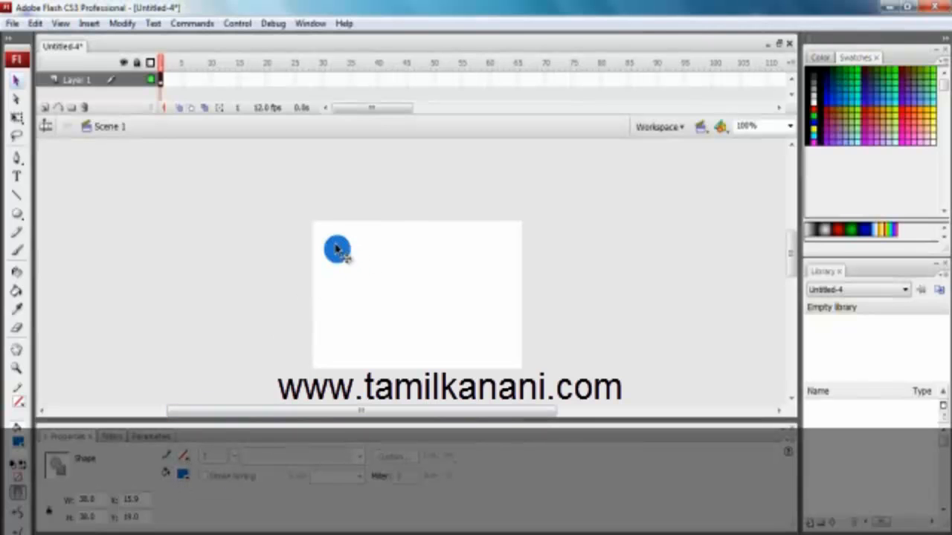
pyautogui.press('Delete')
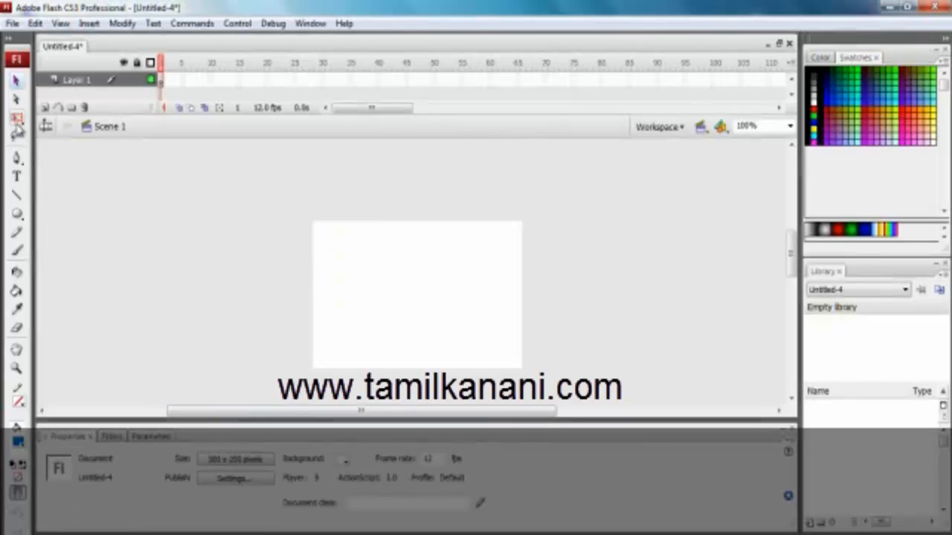
# Draw a blue circle with a red outline, about 73.5 px in diameter, in the upper-left part of the stage.
pyautogui.click(18, 213)
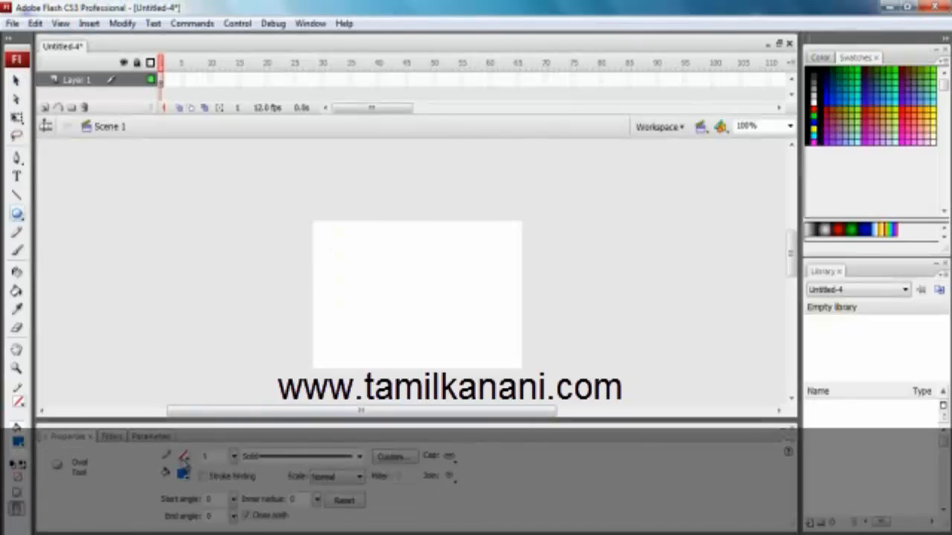
pyautogui.click(186, 454)
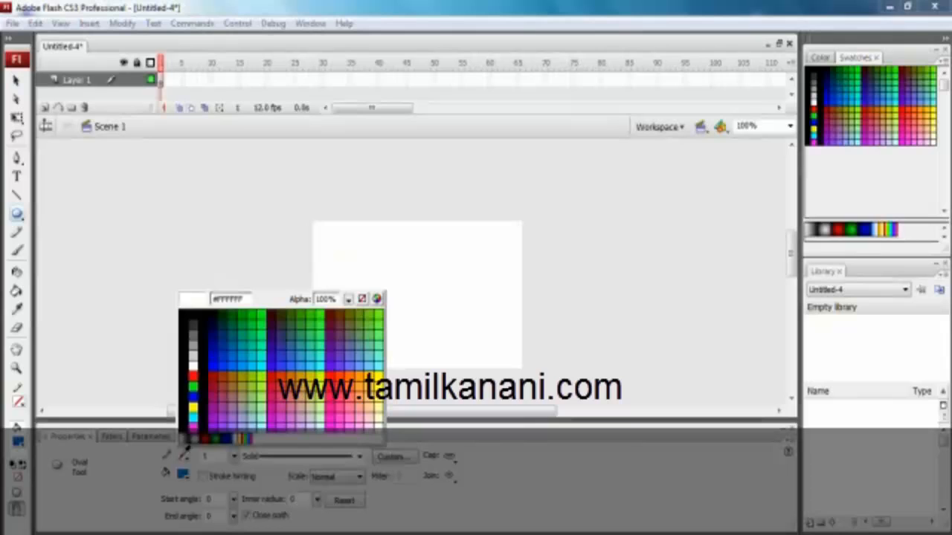
pyautogui.click(193, 374)
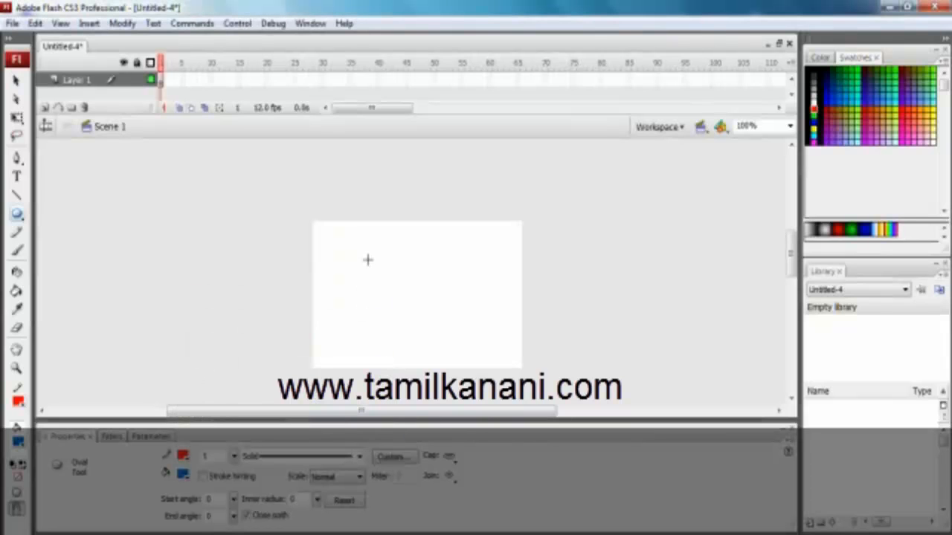
pyautogui.moveTo(336, 241); pyautogui.dragTo(388, 296)
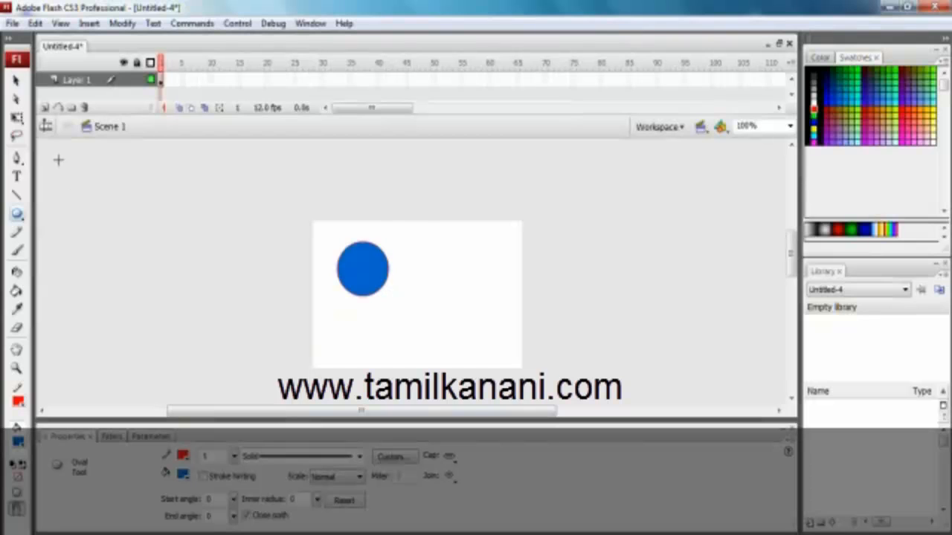
# Recolor the circle's outline, trying magenta and light blue (#00CCFF) before settling on dark pink.
pyautogui.click(15, 80)
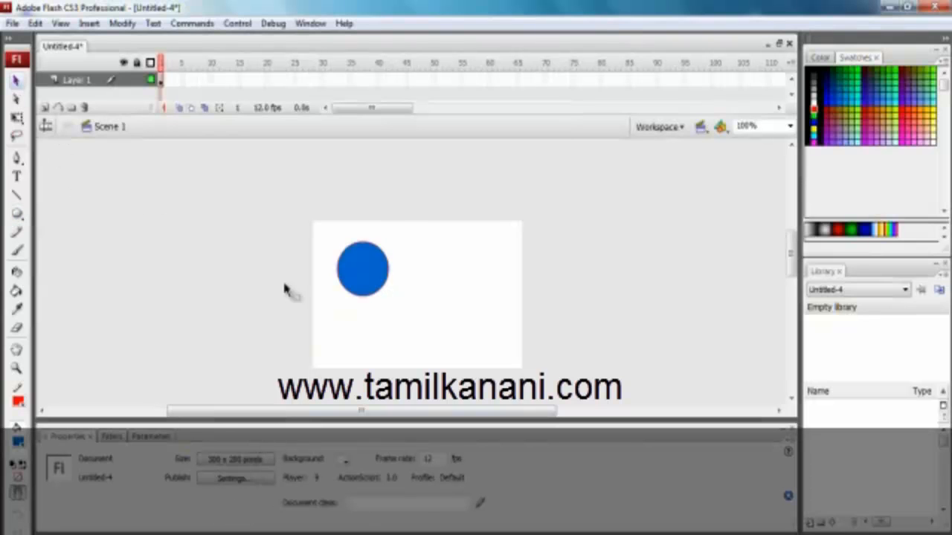
pyautogui.click(360, 297)
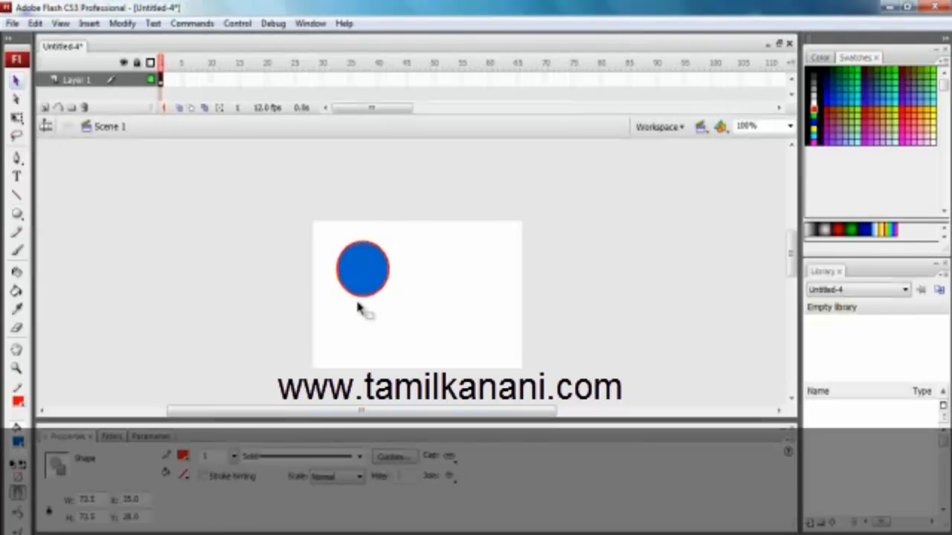
pyautogui.click(183, 457)
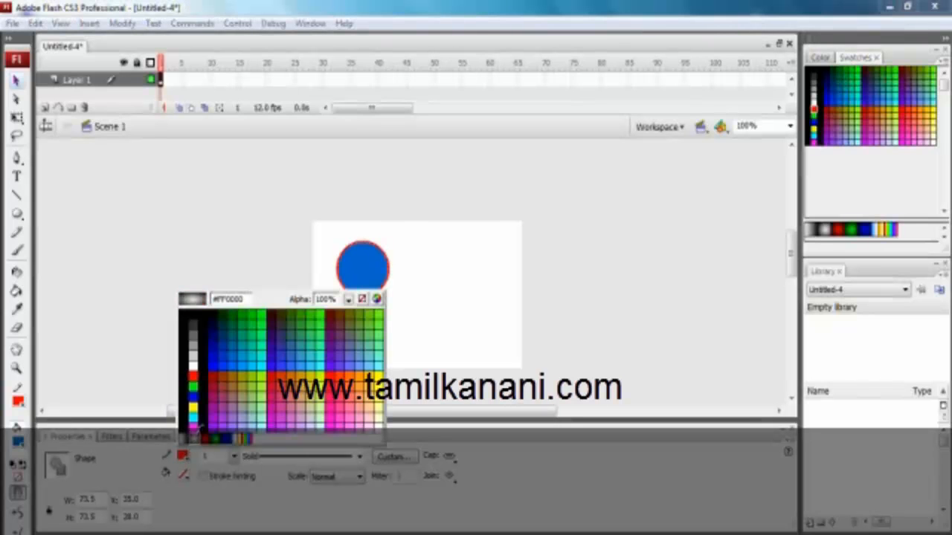
pyautogui.click(193, 426)
pyautogui.click(184, 457)
pyautogui.click(255, 376)
pyautogui.click(184, 457)
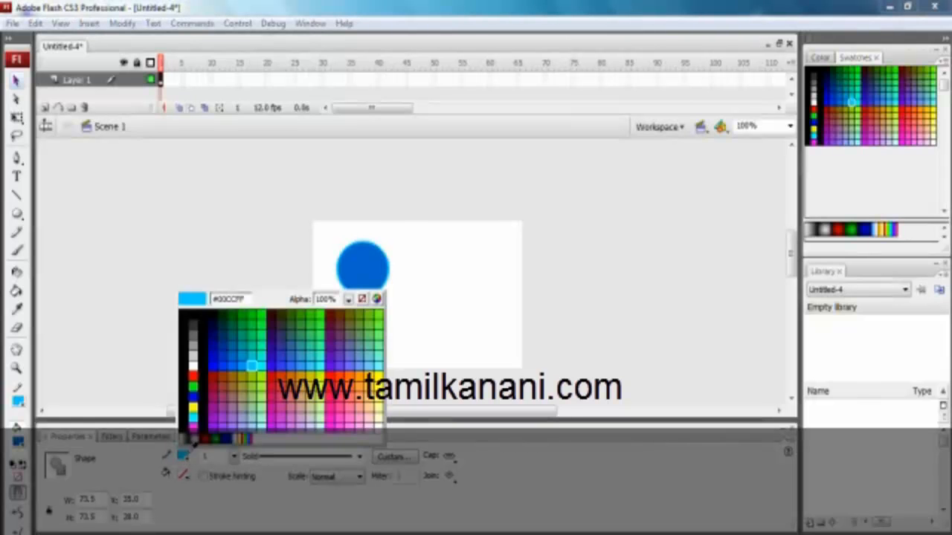
pyautogui.click(273, 394)
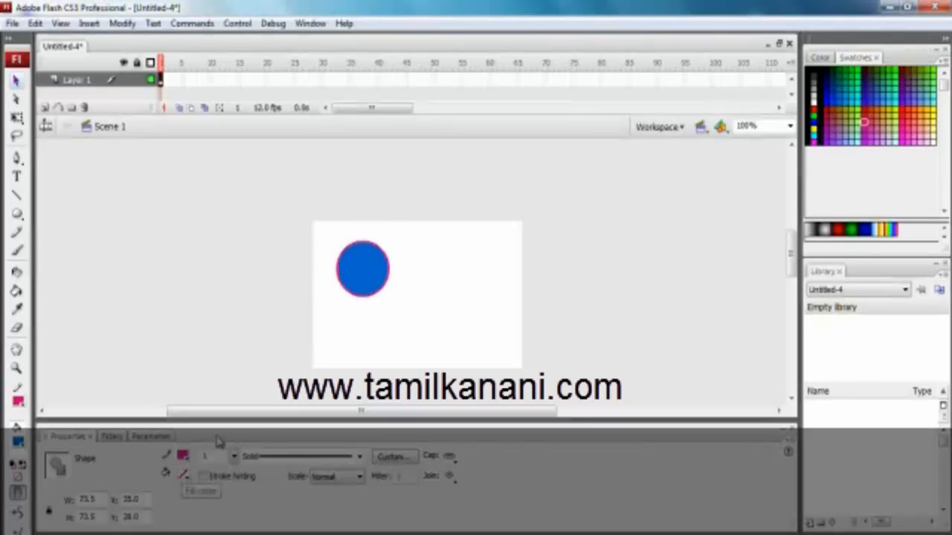
# Recolor the circle's blue fill, trying black and another swatch before settling on orange.
pyautogui.click(368, 270)
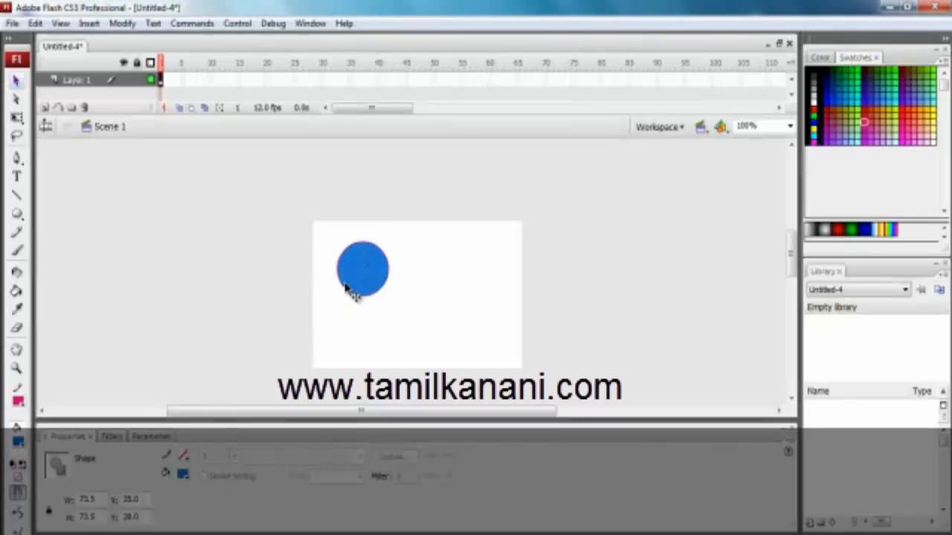
pyautogui.click(183, 474)
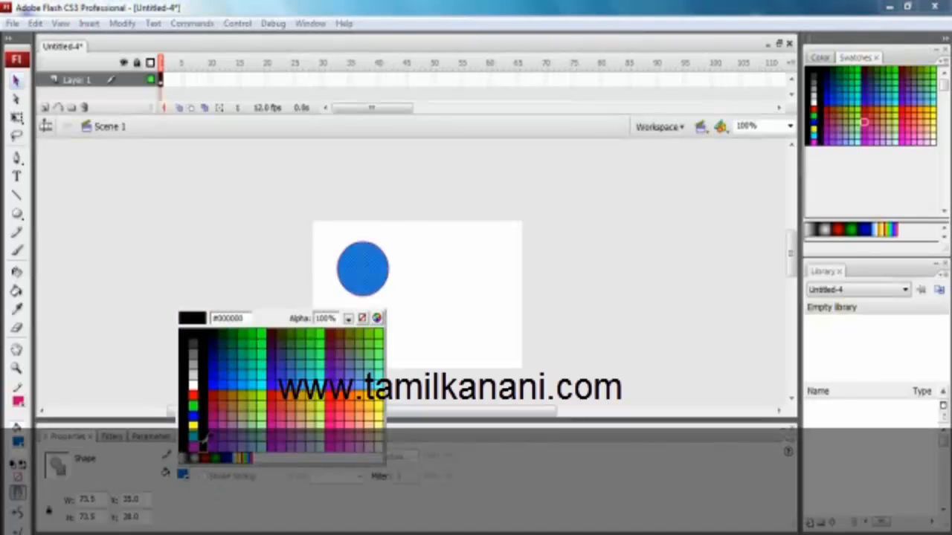
pyautogui.click(202, 438)
pyautogui.click(182, 474)
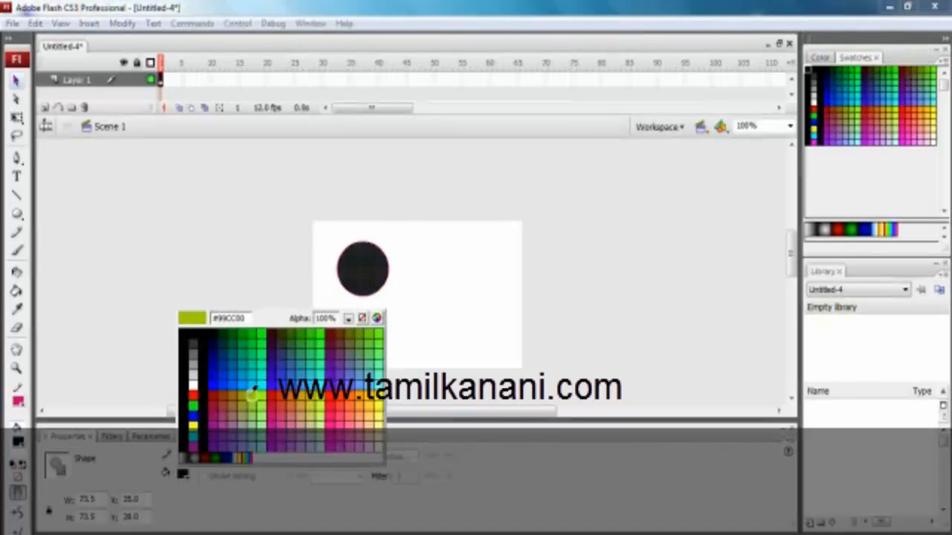
pyautogui.click(258, 386)
pyautogui.click(183, 473)
pyautogui.click(290, 400)
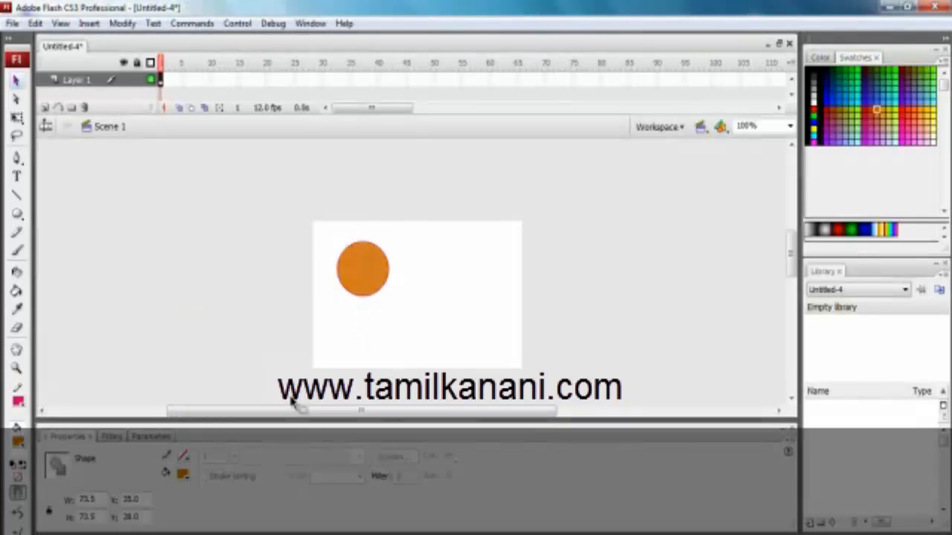
pyautogui.click(212, 357)
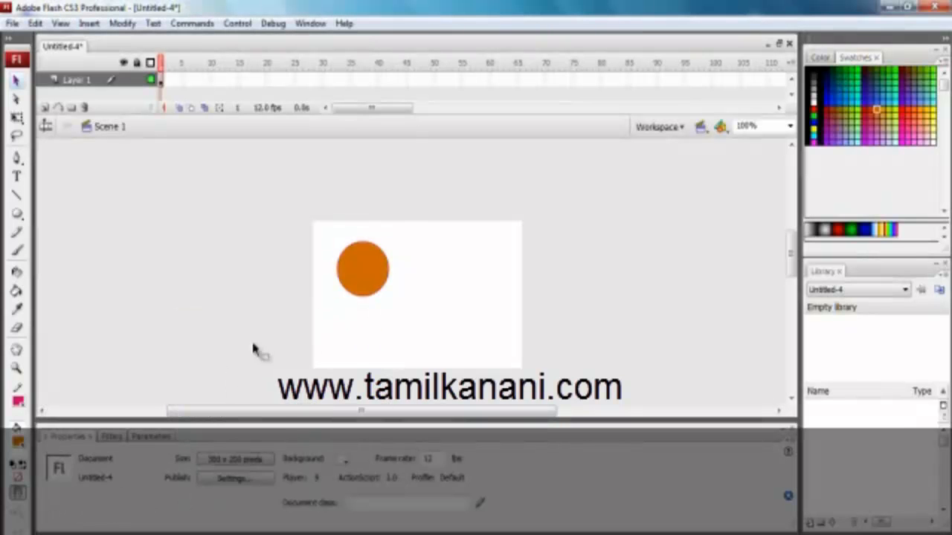
# Delete the circle's outline and shrink its fill with Free Transform to about 50.5 x 44.5 px in the stage's upper-left corner.
pyautogui.click(364, 297)
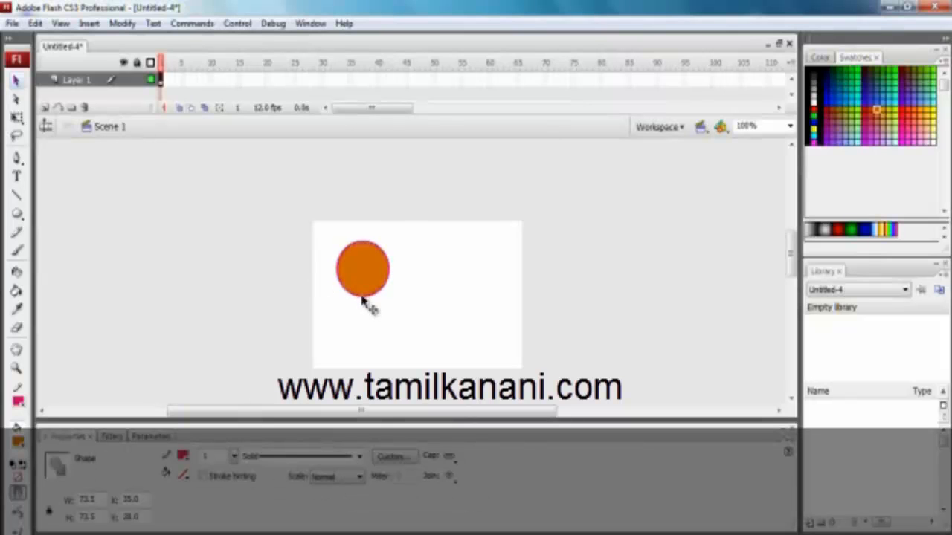
pyautogui.press('Delete')
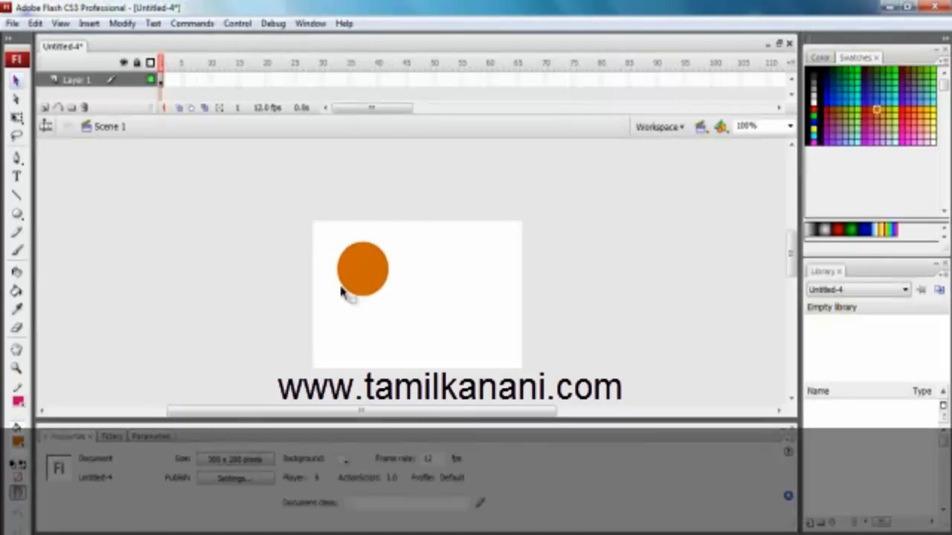
pyautogui.click(356, 279)
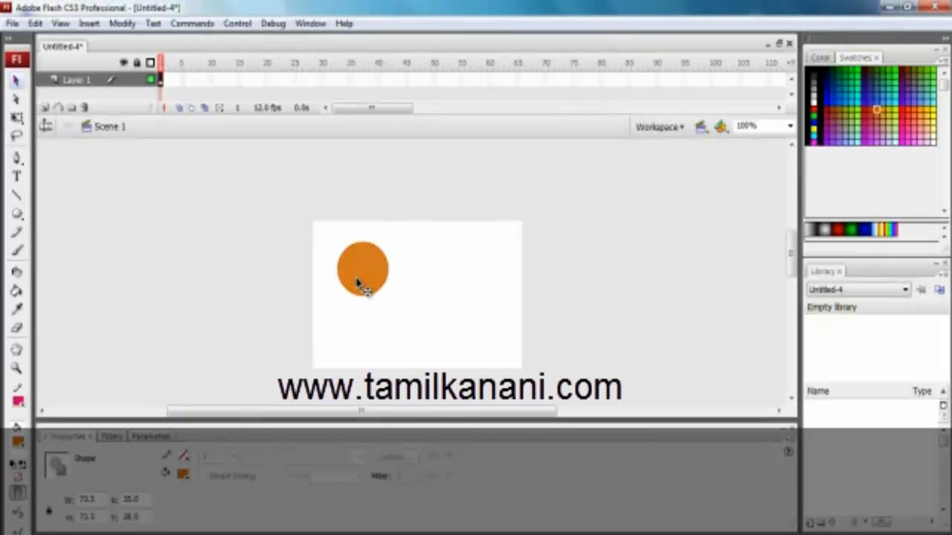
pyautogui.click(17, 119)
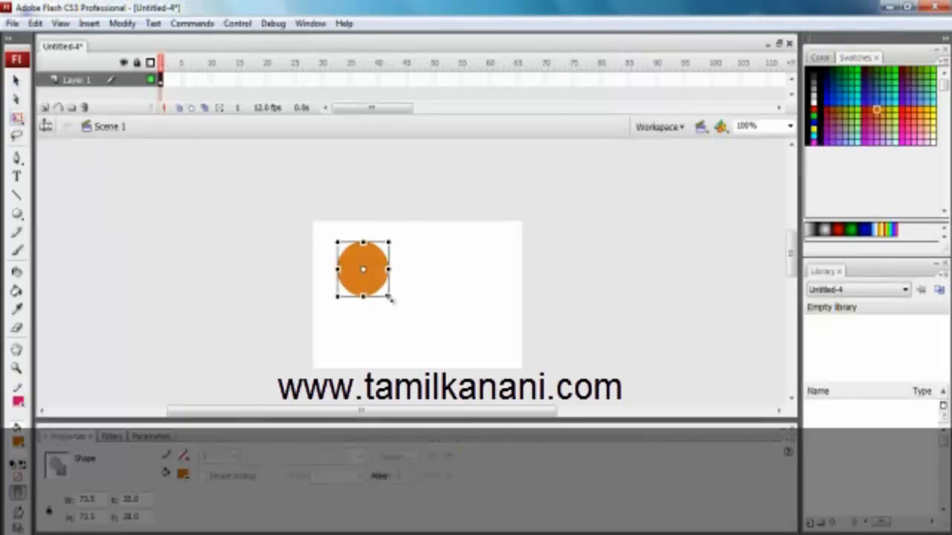
pyautogui.moveTo(374, 279); pyautogui.dragTo(331, 248)
pyautogui.click(17, 81)
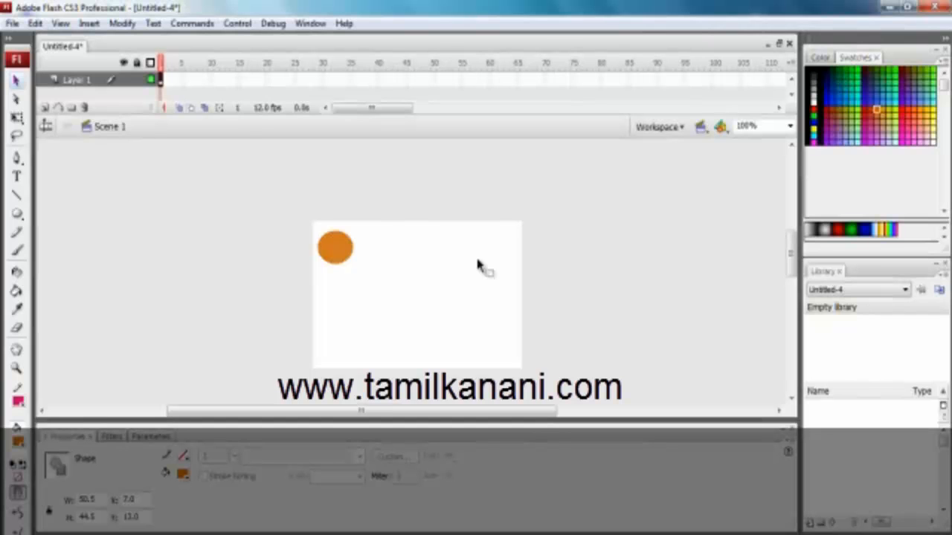
pyautogui.rightClick(294, 82)
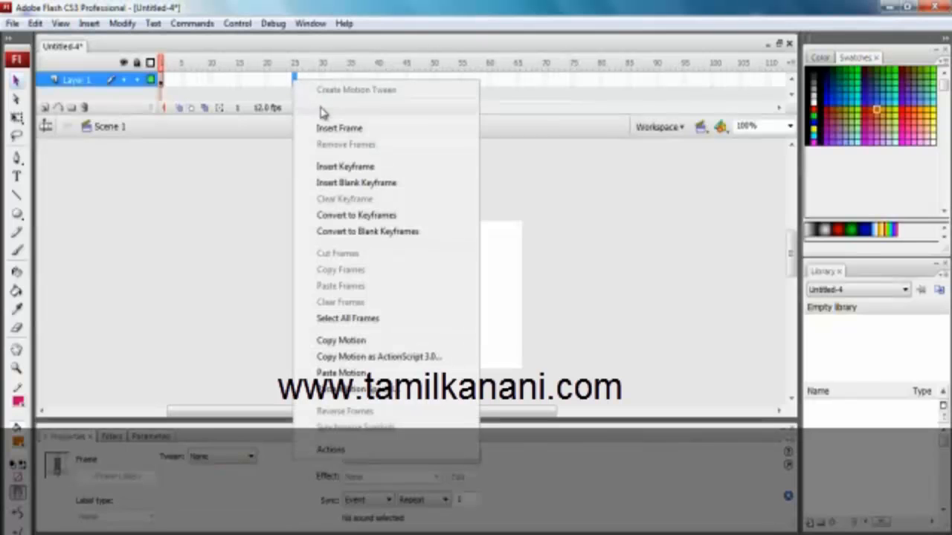
pyautogui.click(345, 168)
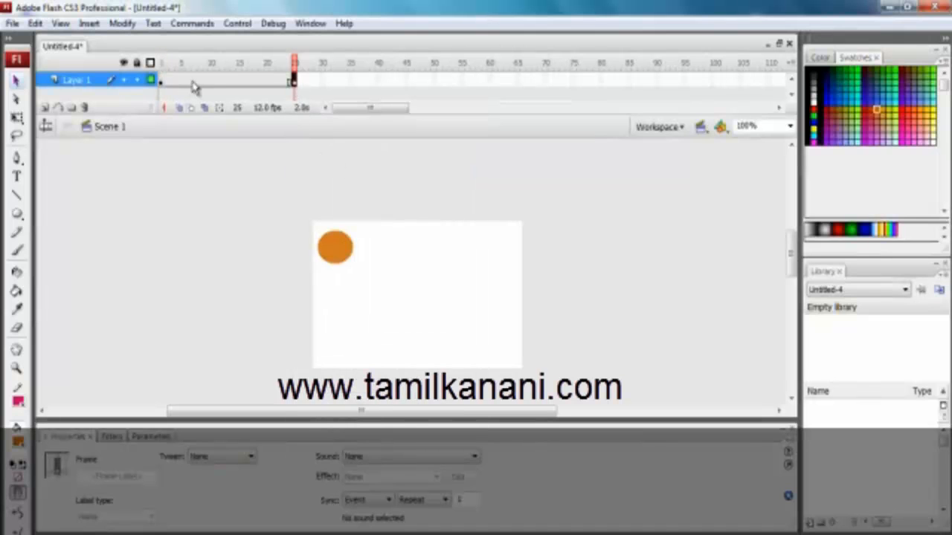
pyautogui.press('Return')
pyautogui.click(297, 206)
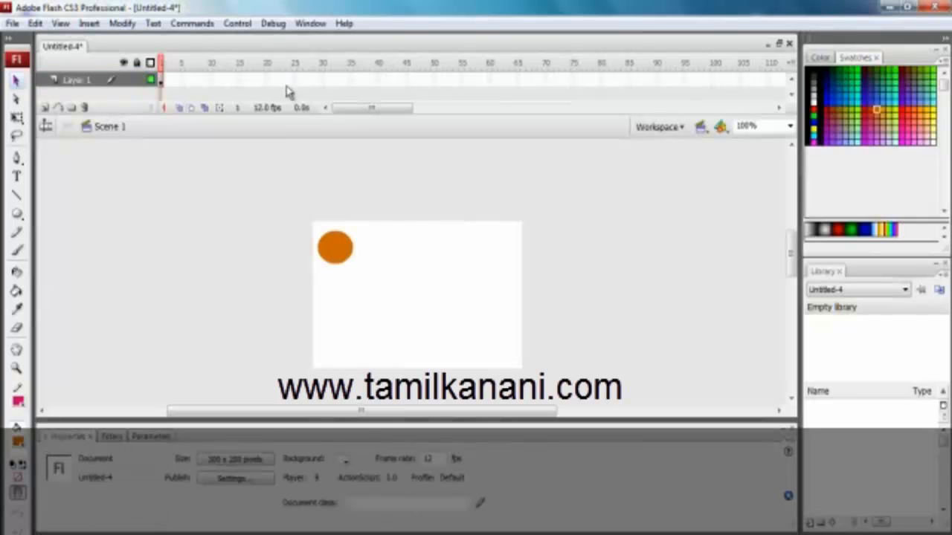
pyautogui.click(296, 82)
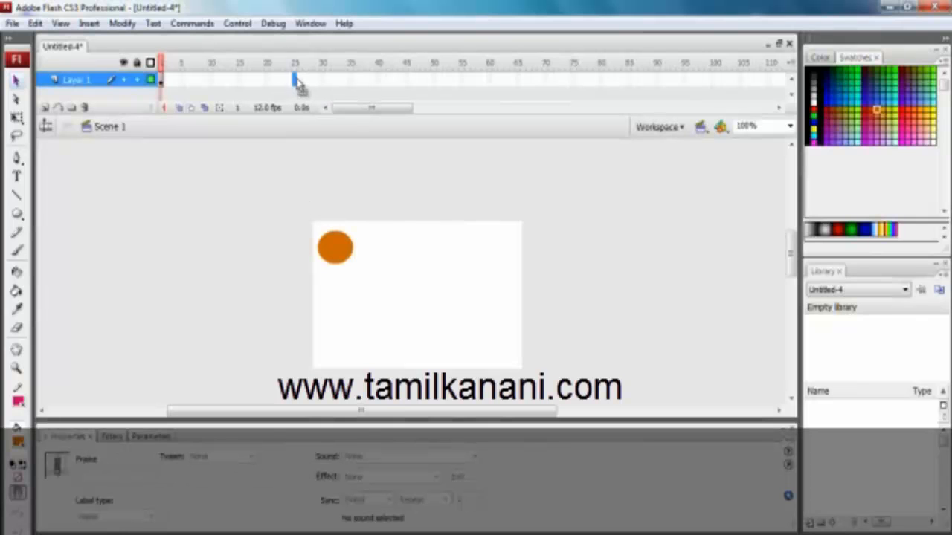
pyautogui.click(338, 253)
pyautogui.click(499, 249)
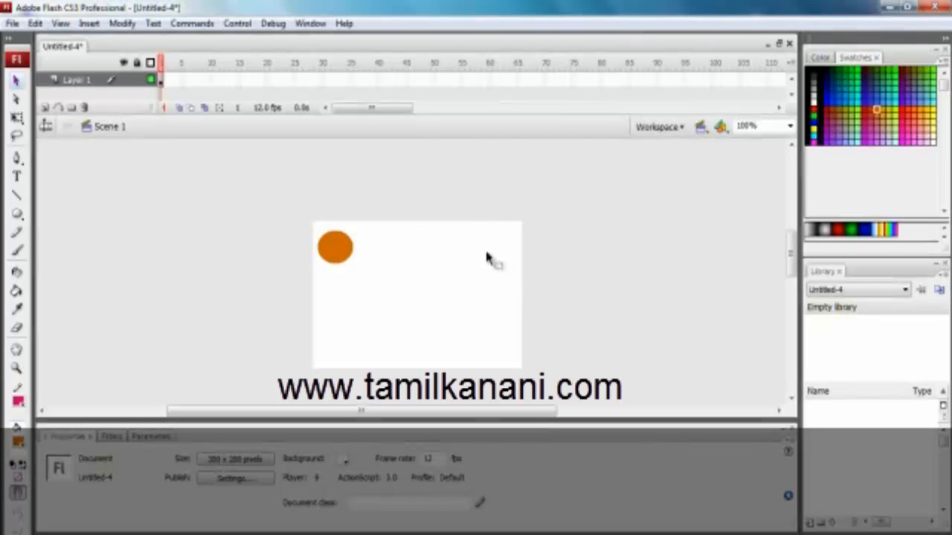
# Insert a keyframe at frame 25 of Layer 1.
pyautogui.click(294, 80)
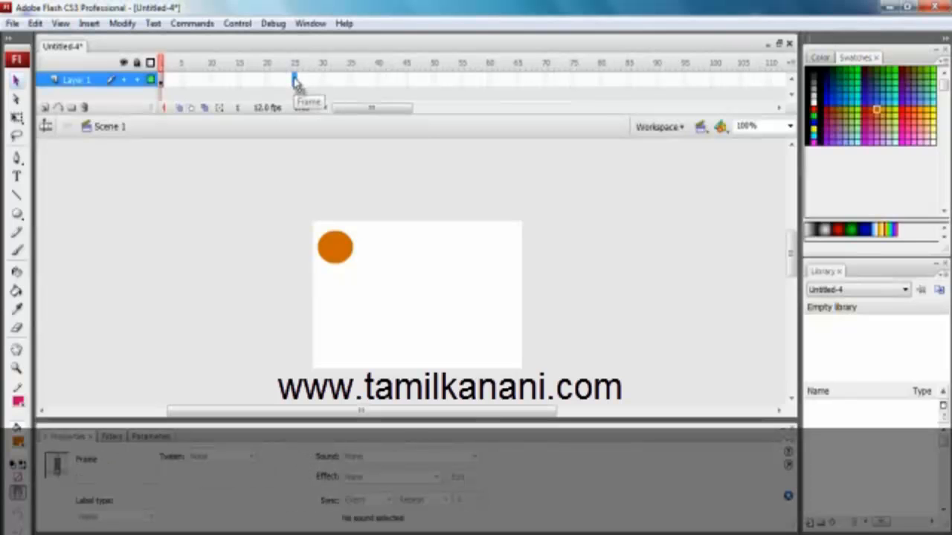
pyautogui.rightClick(295, 82)
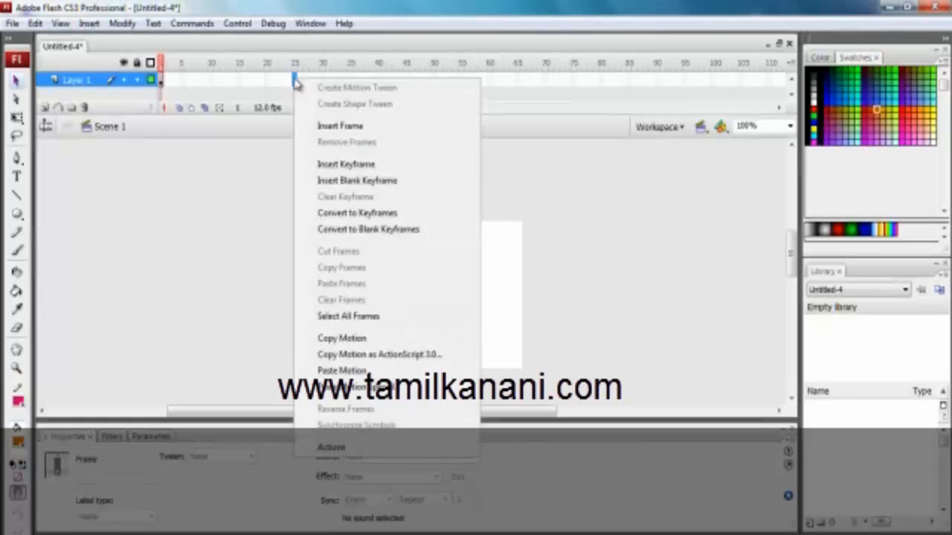
pyautogui.click(347, 165)
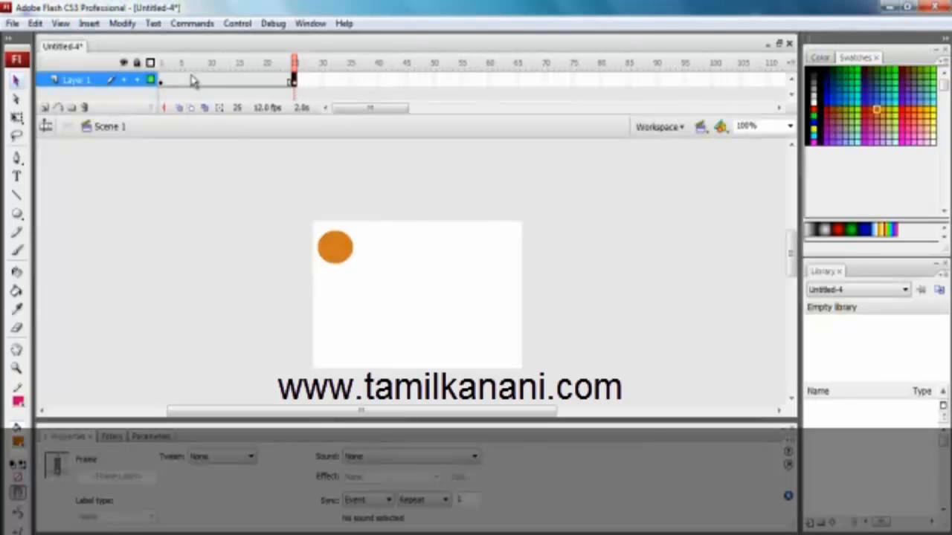
# Move the circle in the frame 25 keyframe horizontally to the stage's upper-right corner, at about X 240.9.
pyautogui.click(296, 82)
pyautogui.click(295, 83)
pyautogui.click(310, 84)
pyautogui.click(294, 83)
pyautogui.click(298, 82)
pyautogui.click(294, 83)
pyautogui.moveTo(339, 249); pyautogui.dragTo(504, 253)
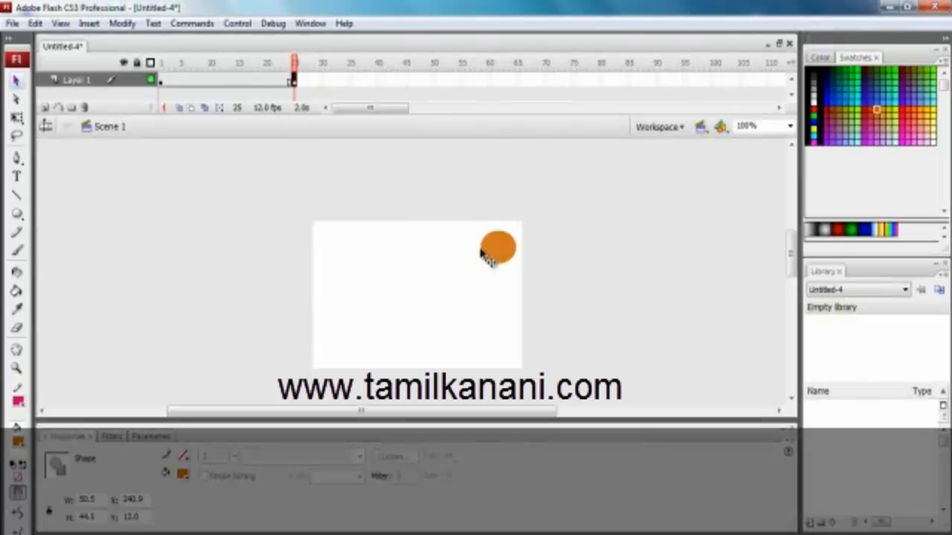
pyautogui.moveTo(296, 74); pyautogui.dragTo(336, 104)
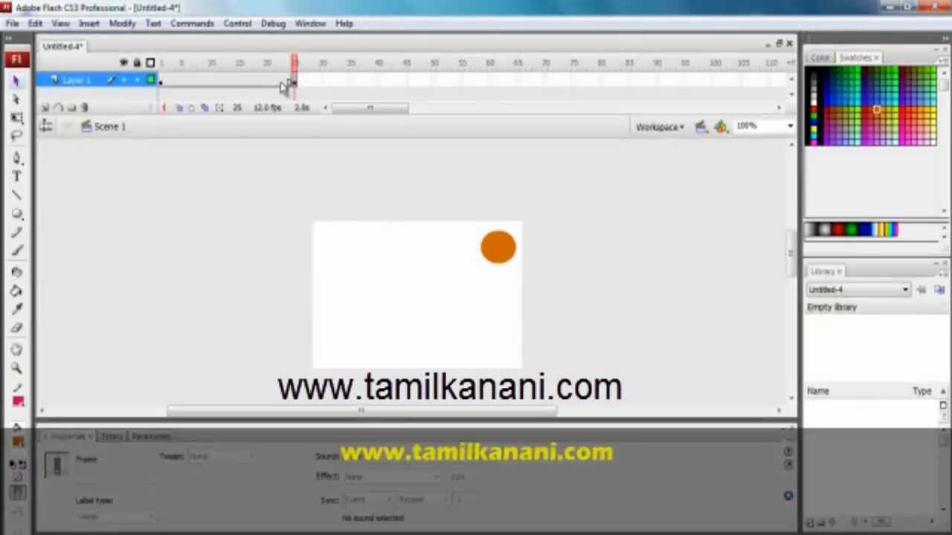
# Create a motion tween on Layer 1 between the keyframes at frames 1 and 25.
pyautogui.rightClick(226, 84)
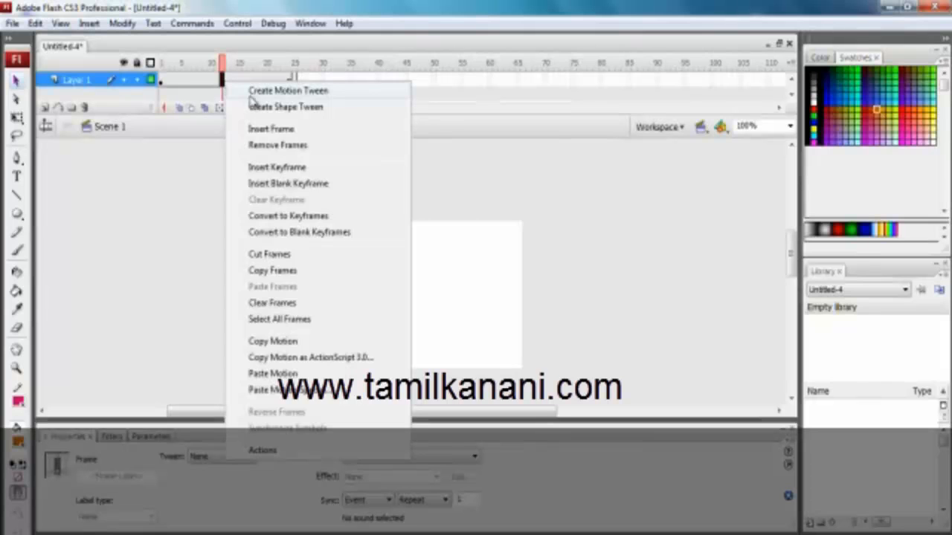
pyautogui.click(288, 91)
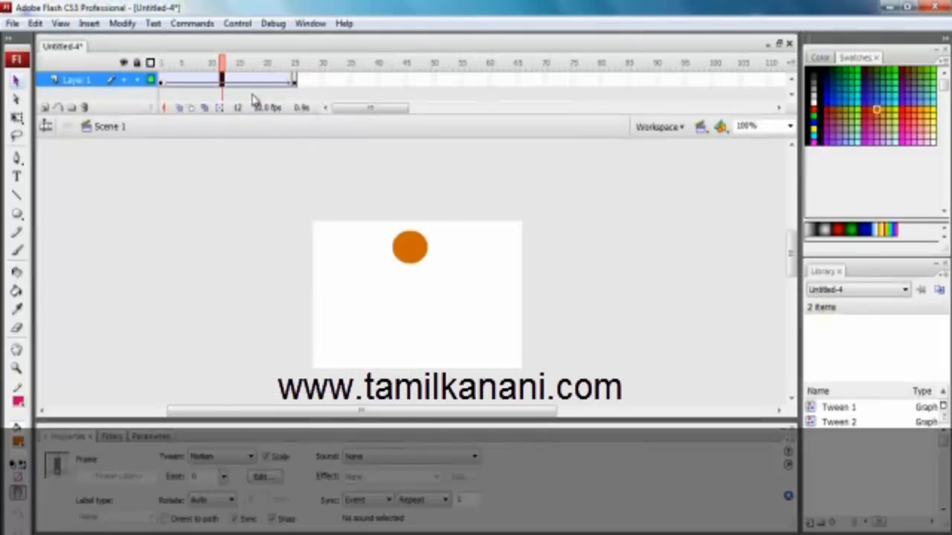
# Play the circle animation on the timeline, test the movie in a preview window and close the preview.
pyautogui.press('Return')
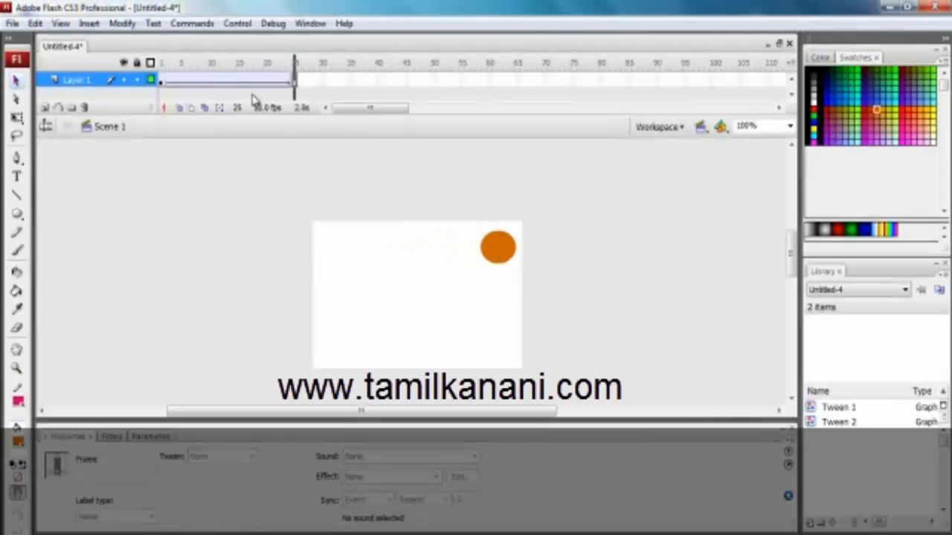
pyautogui.press('Return')
pyautogui.hotkey('ctrl', 'Return')
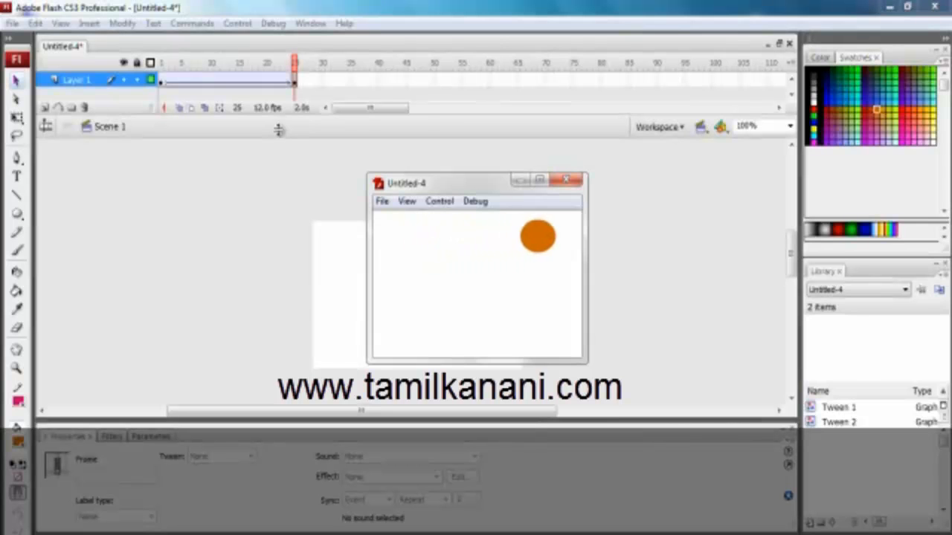
pyautogui.click(571, 183)
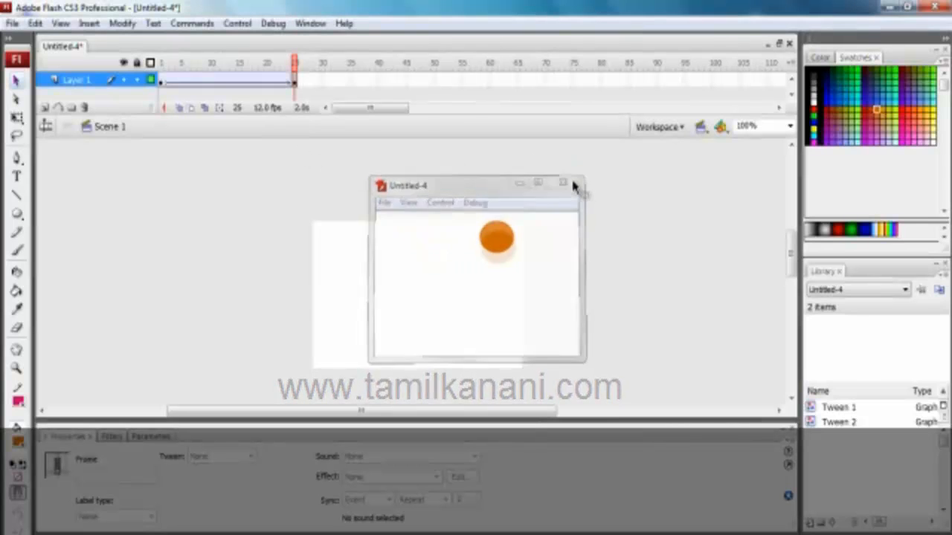